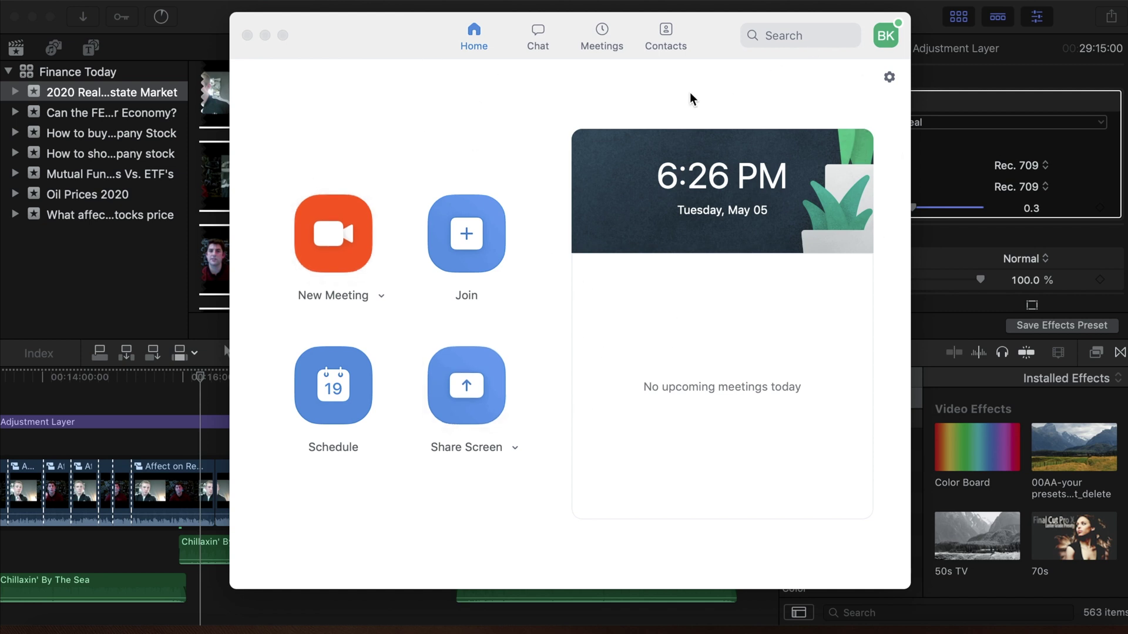
Step: Review Zoom's recording settings, then close the settings window
{"action": "left_click", "coordinate": [889, 78]}
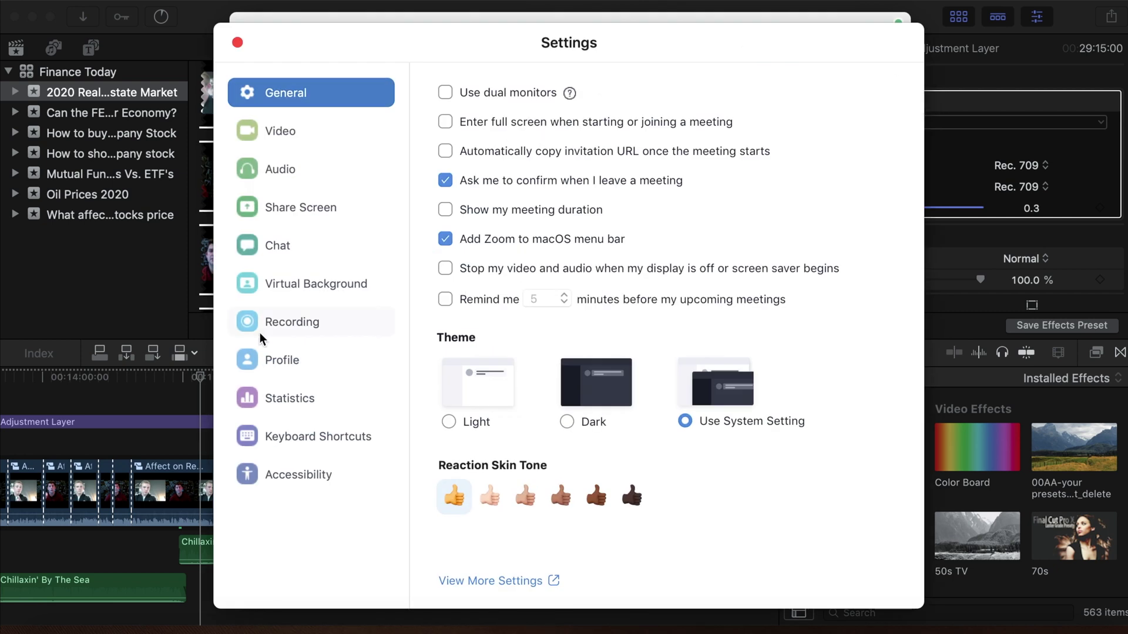
{"action": "left_click", "coordinate": [296, 328]}
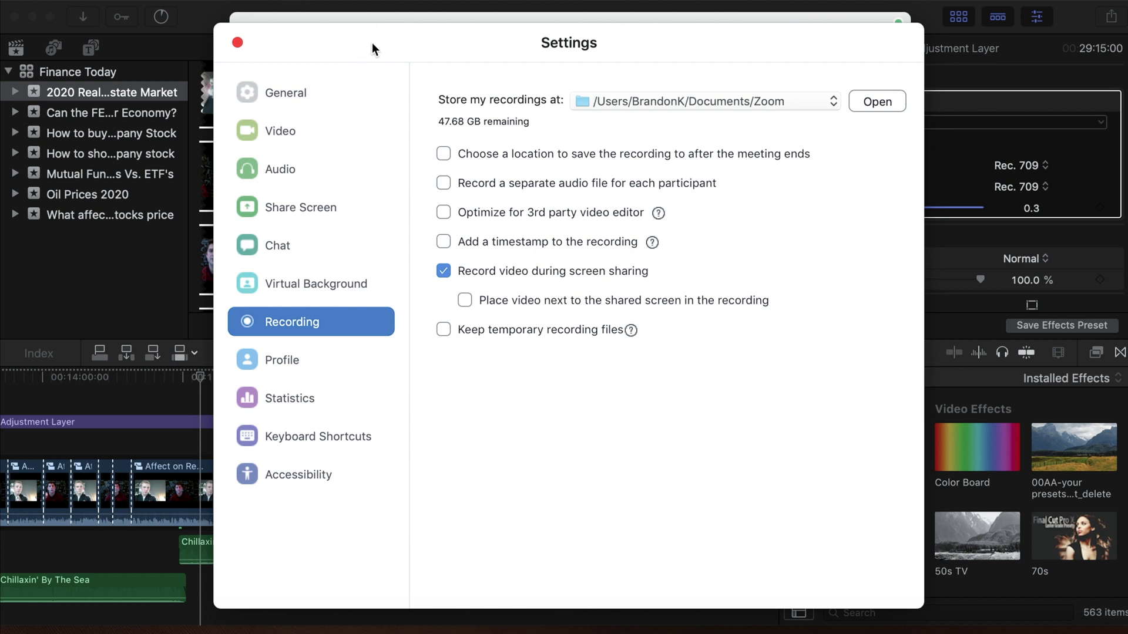
{"action": "left_click", "coordinate": [237, 42]}
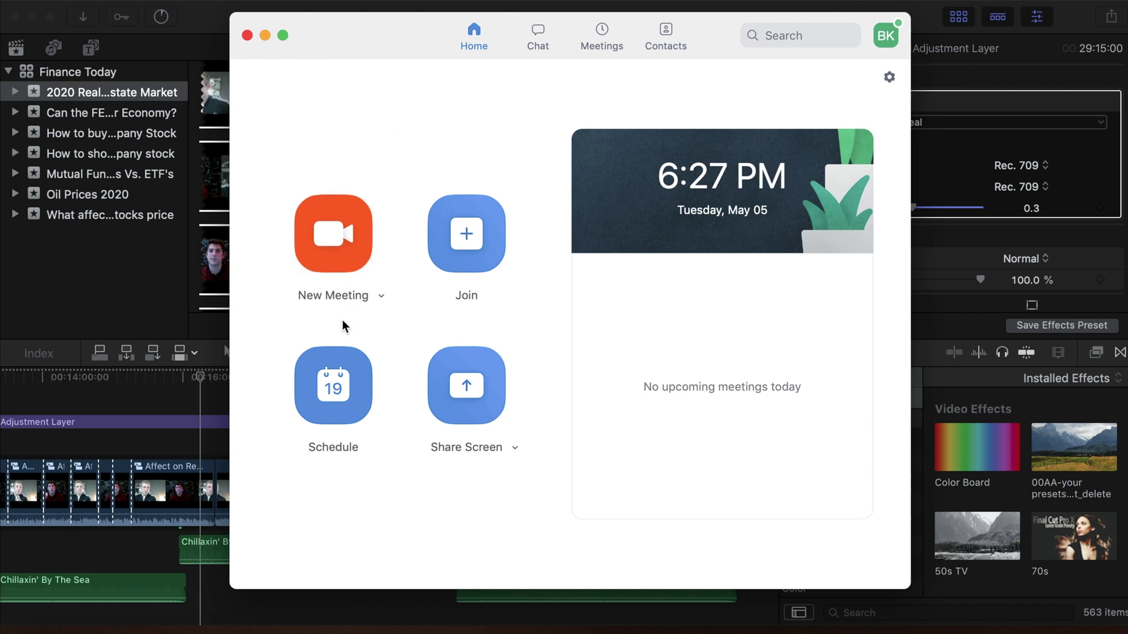
Step: Start a new Zoom meeting with video and dismiss the Join audio prompt
{"action": "left_click", "coordinate": [379, 296]}
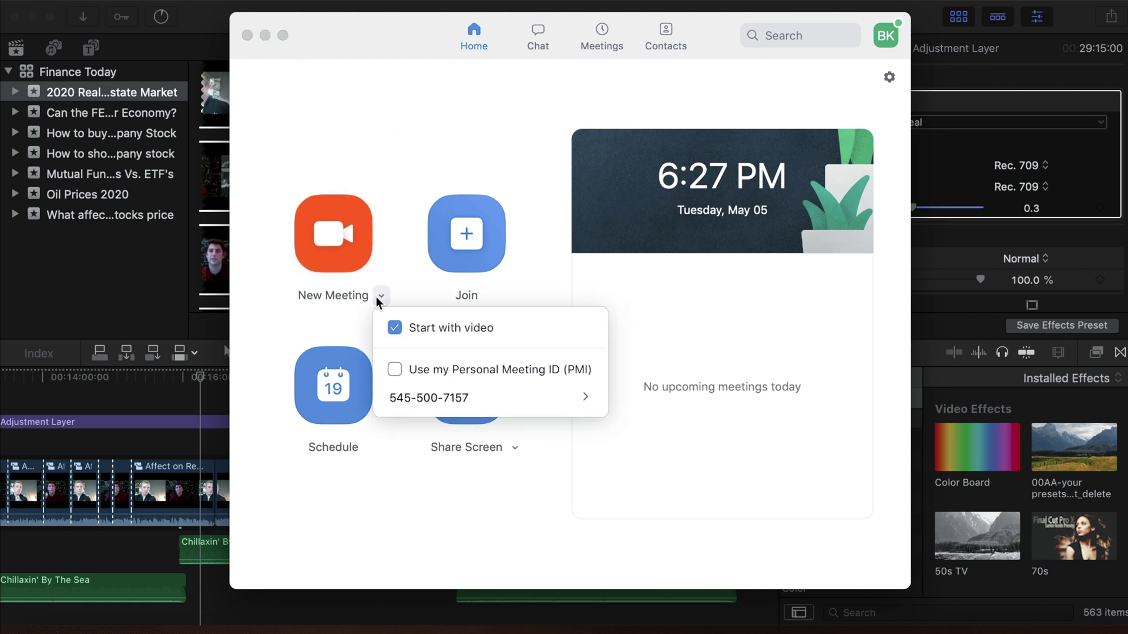
{"action": "left_click", "coordinate": [330, 245]}
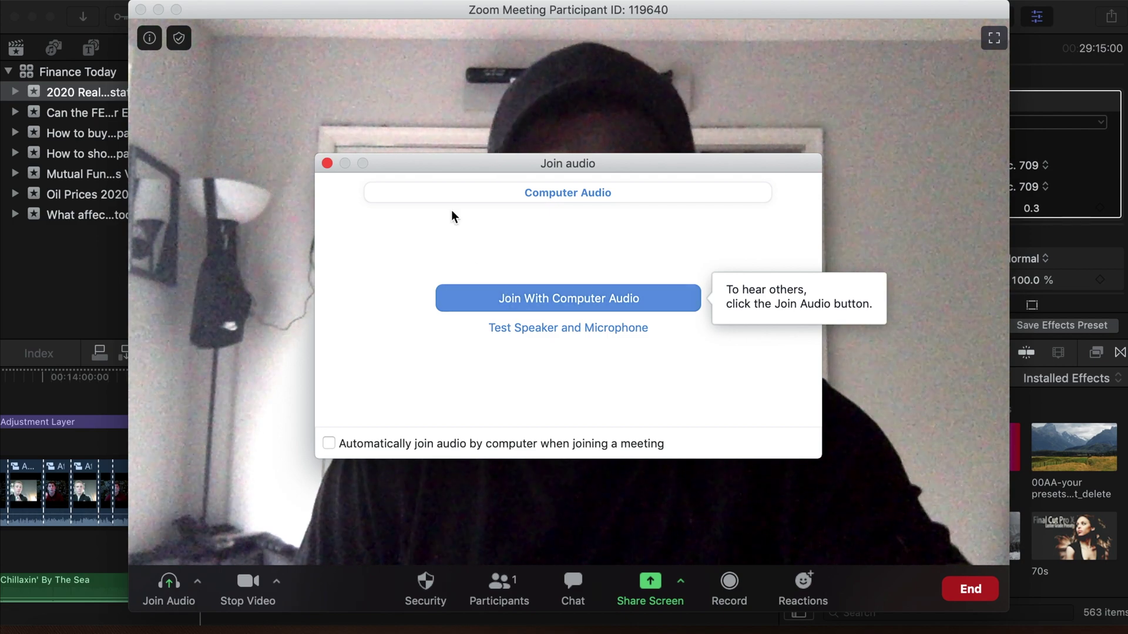
{"action": "left_click", "coordinate": [328, 164]}
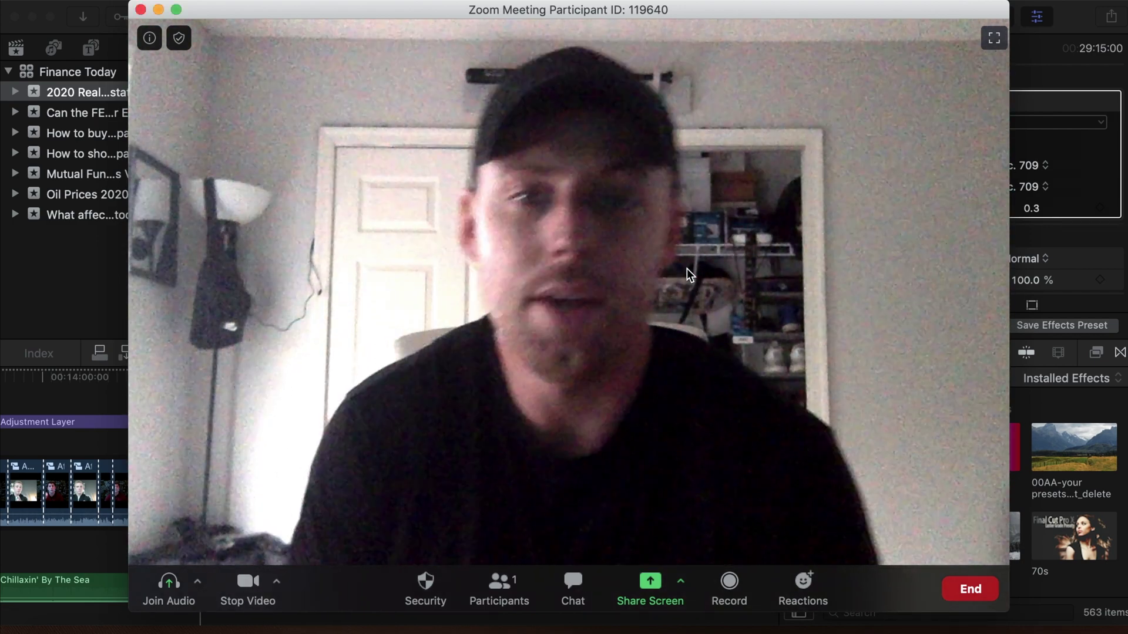
{"action": "mouse_move", "coordinate": [600, 159]}
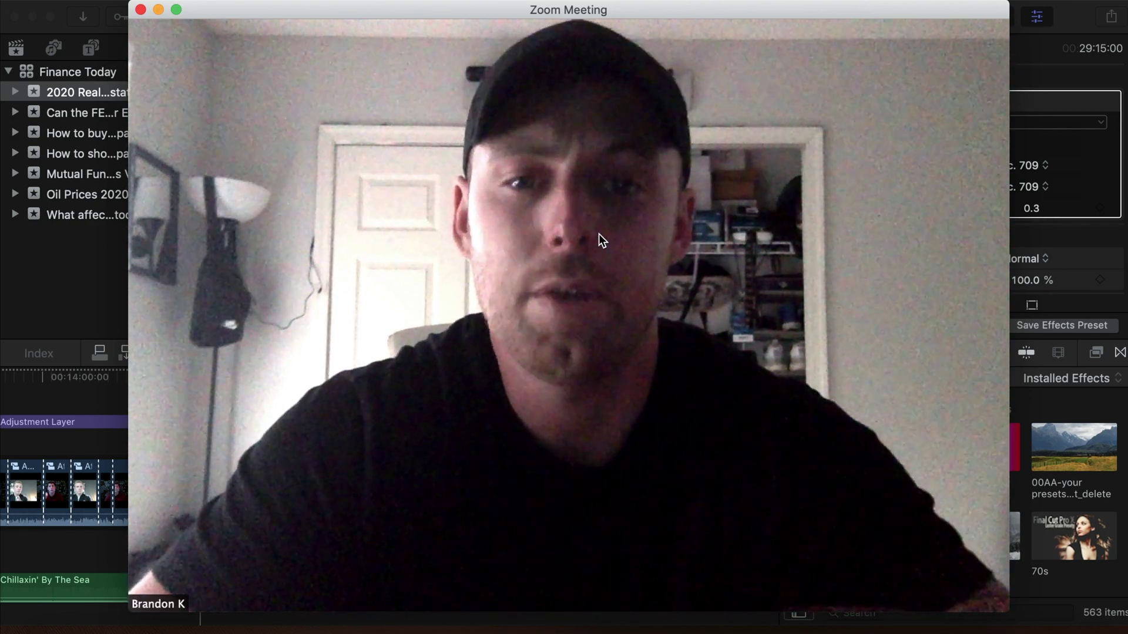
{"action": "mouse_move", "coordinate": [727, 315]}
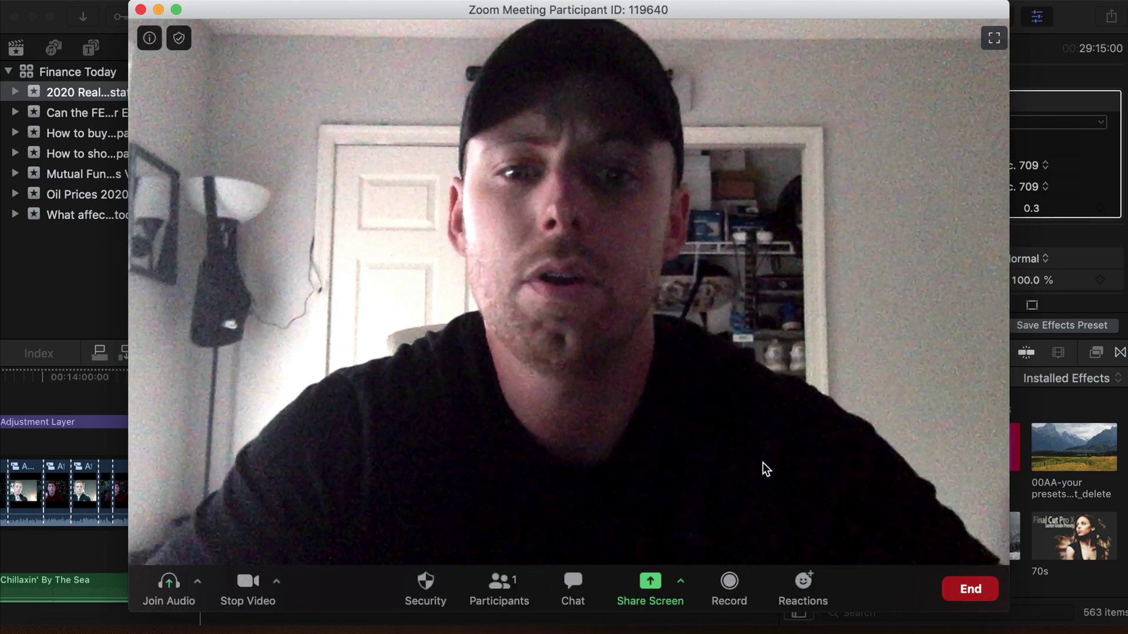
Step: Record the meeting to the computer without meeting audio, then stop the recording
{"action": "left_click", "coordinate": [729, 584]}
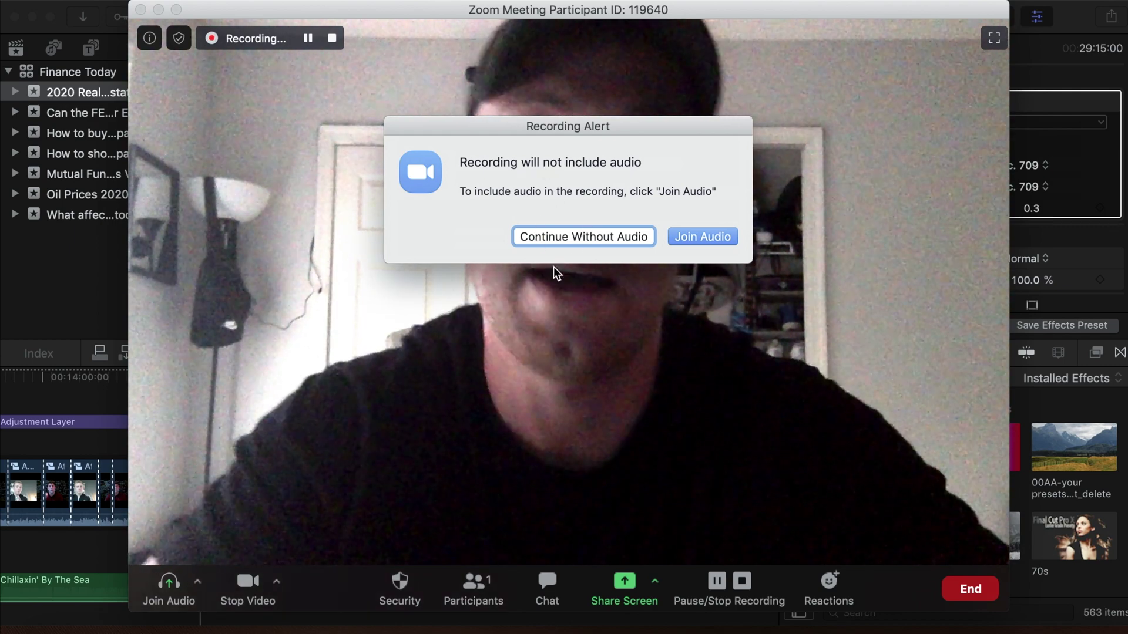
{"action": "left_click", "coordinate": [576, 236]}
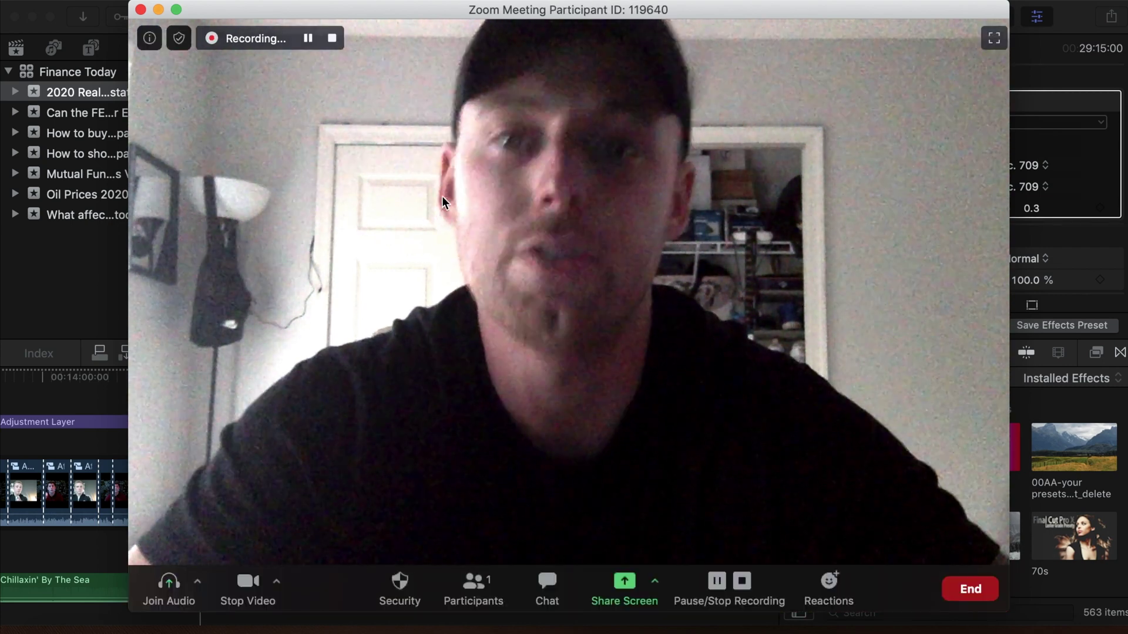
{"action": "left_click", "coordinate": [332, 39]}
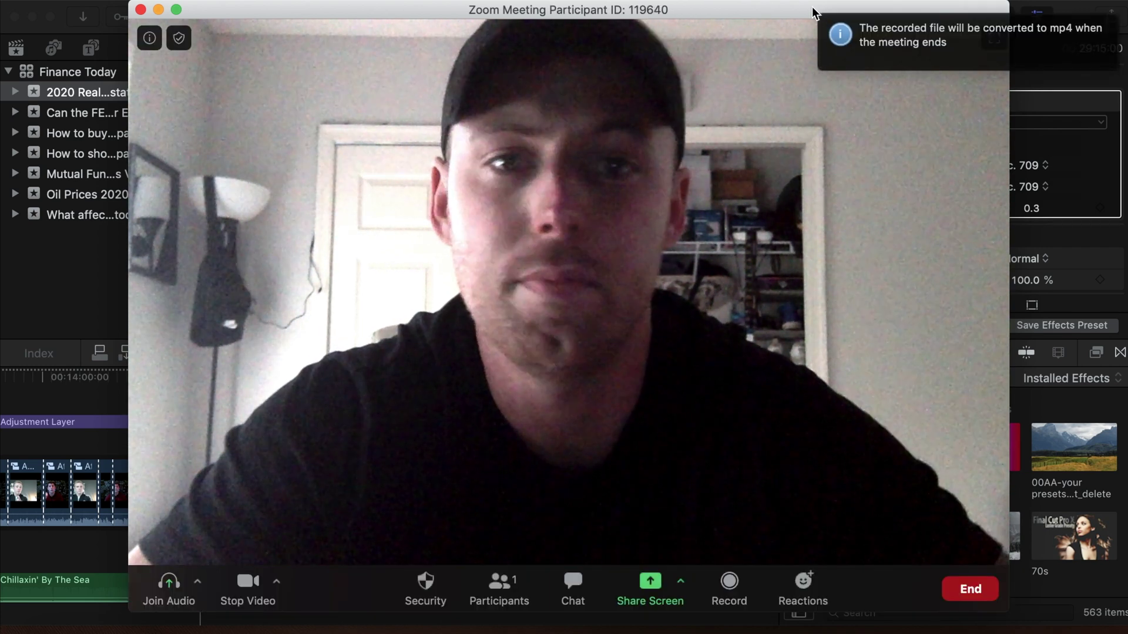
Step: End the meeting for everyone so the recording converts to mp4
{"action": "mouse_move", "coordinate": [903, 43]}
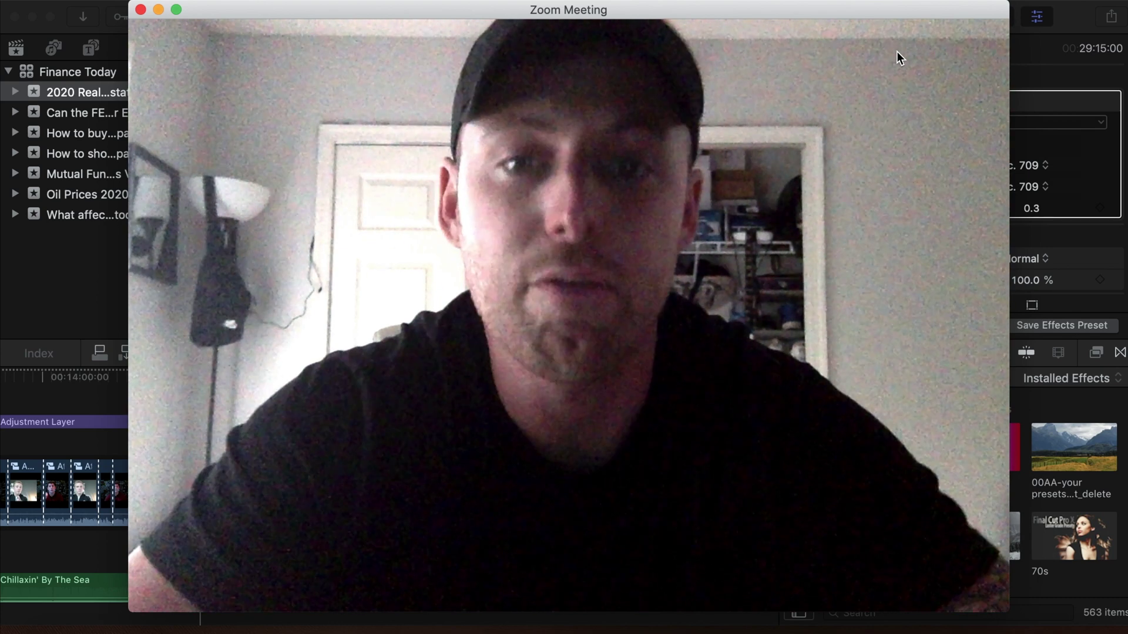
{"action": "mouse_move", "coordinate": [877, 362]}
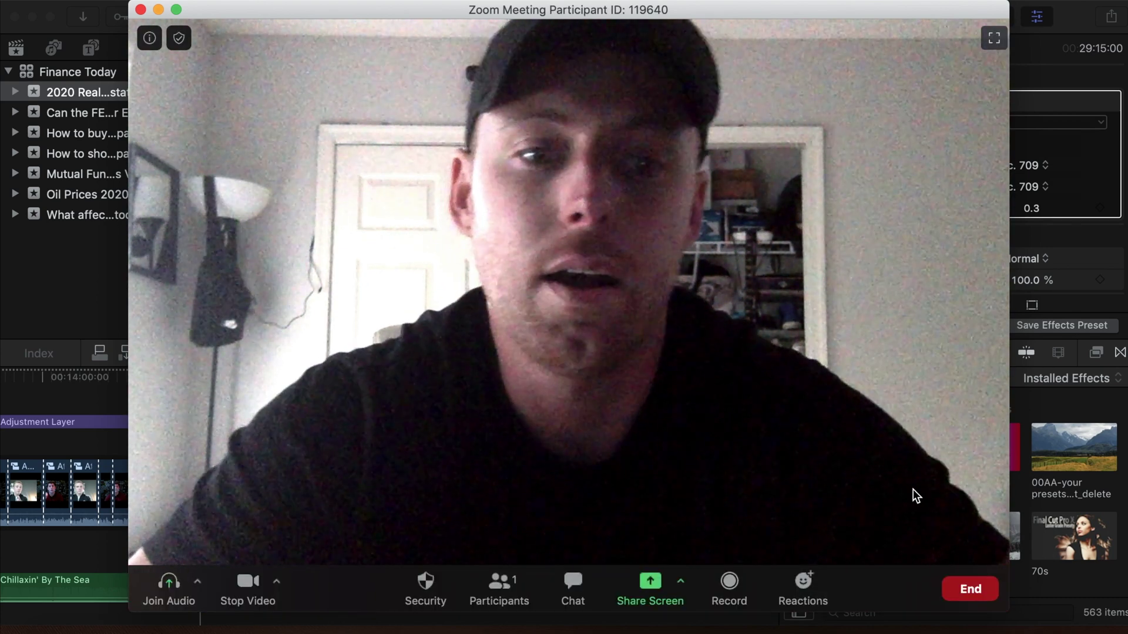
{"action": "left_click", "coordinate": [958, 590]}
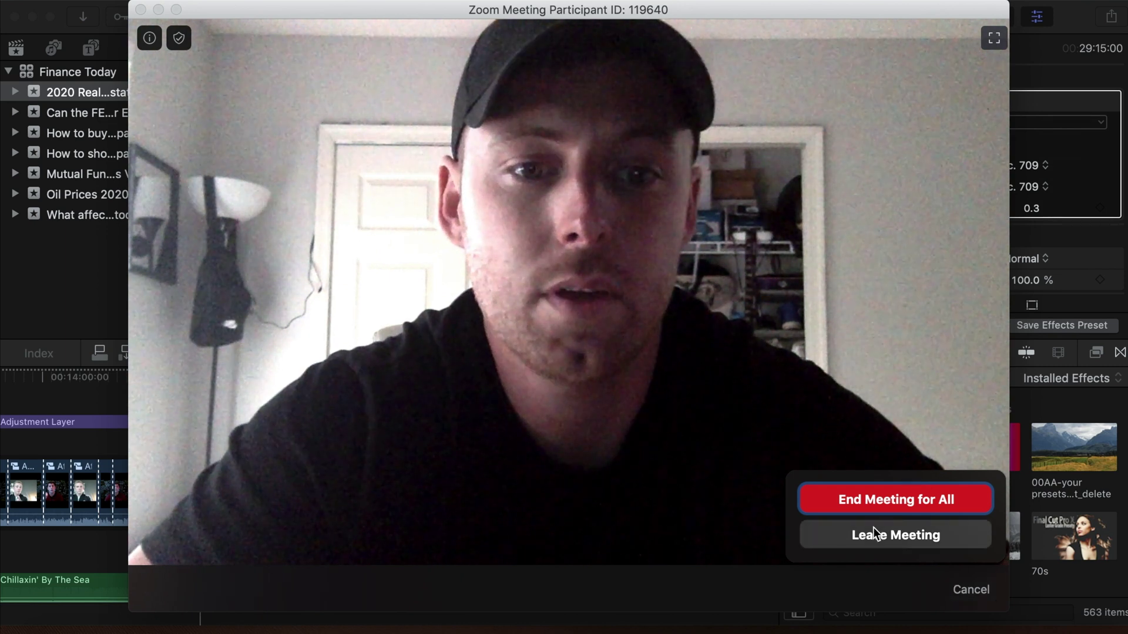
{"action": "left_click", "coordinate": [877, 496]}
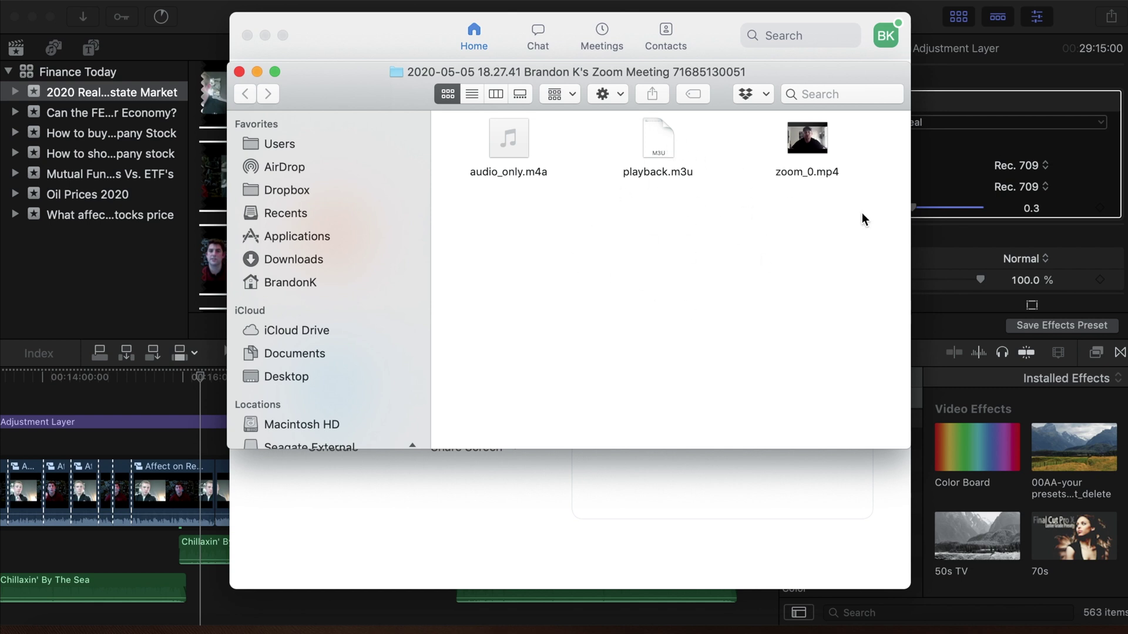
Step: Select the converted zoom_0.mp4 file in the meeting's recording folder
{"action": "left_click", "coordinate": [805, 148]}
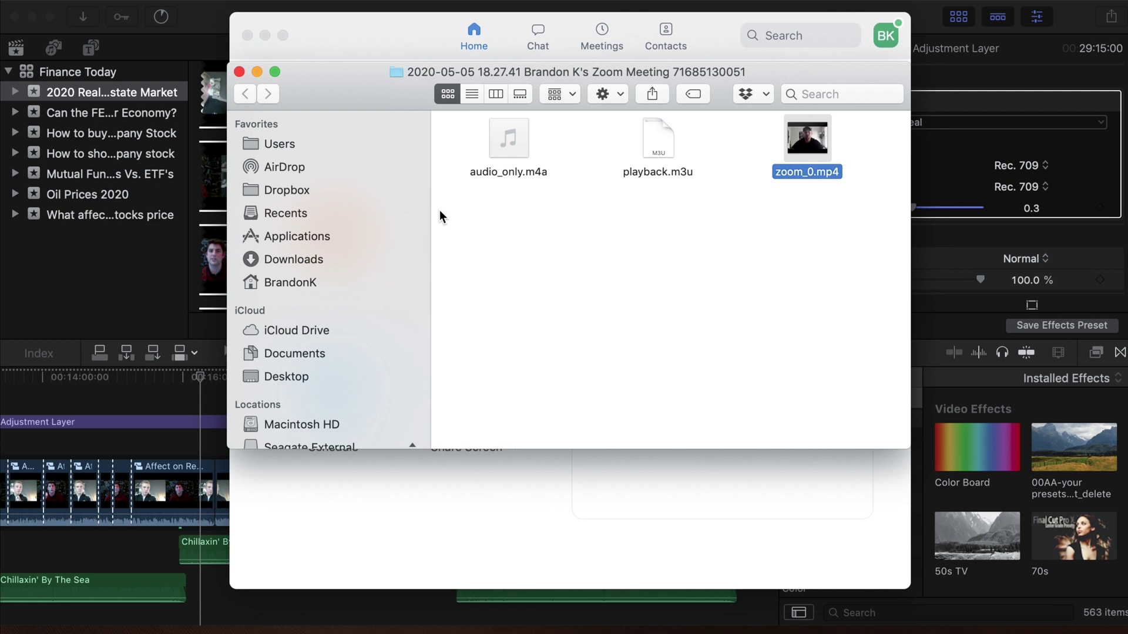
Step: Close the recording folder and minimize Zoom to bring Final Cut Pro's timeline forward
{"action": "left_click", "coordinate": [240, 72]}
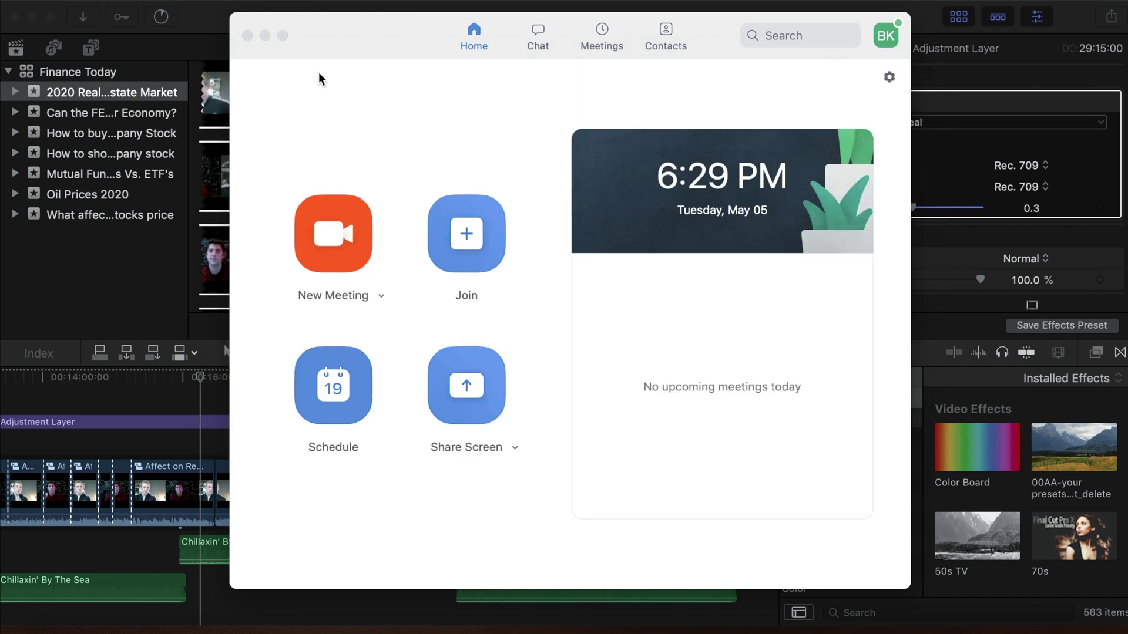
{"action": "left_click", "coordinate": [268, 35]}
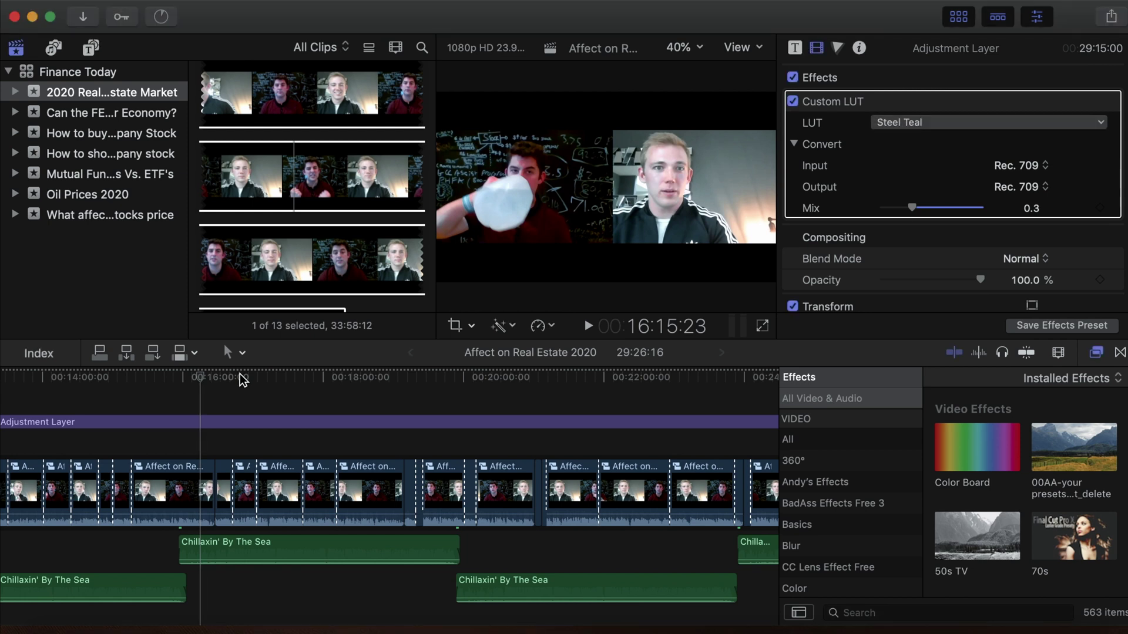
{"action": "scroll", "coordinate": [227, 383], "scroll_direction": "left", "scroll_amount": 3}
{"action": "scroll", "coordinate": [226, 381], "scroll_direction": "left", "scroll_amount": 5}
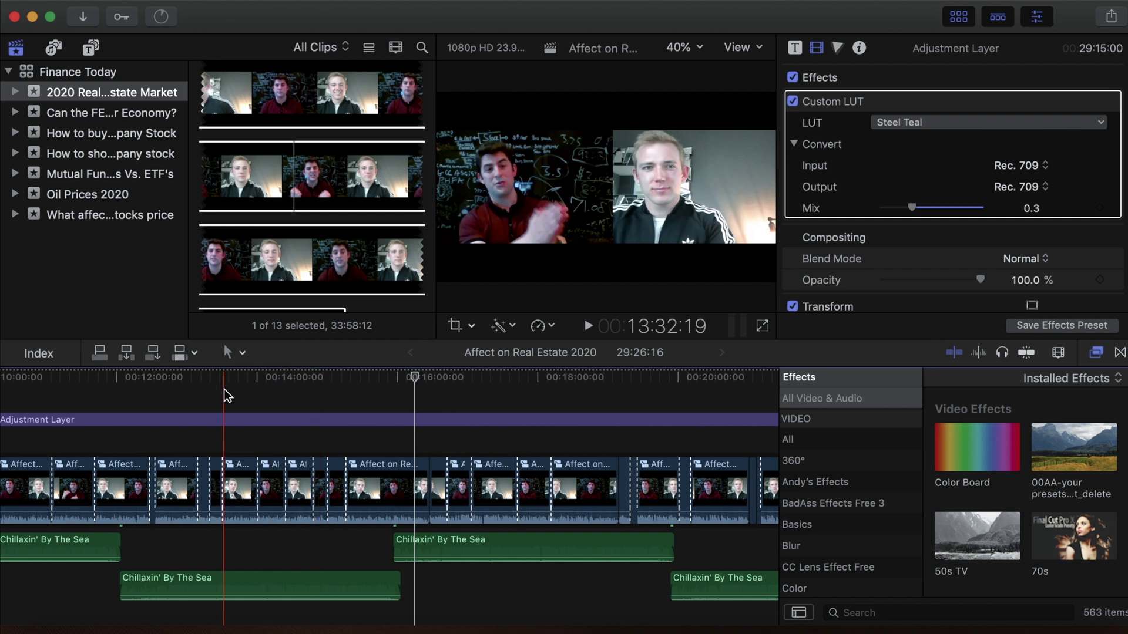
{"action": "scroll", "coordinate": [228, 396], "scroll_direction": "left", "scroll_amount": 10}
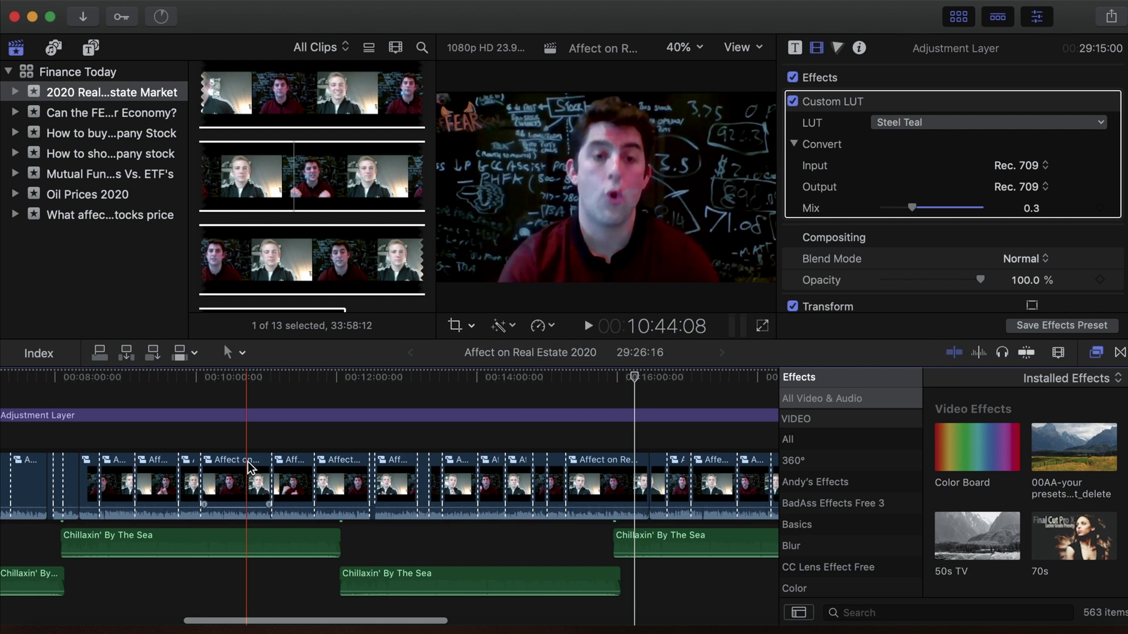
Step: Move the playhead near 11:00 to the two-person split-screen frame and select that clip
{"action": "left_click", "coordinate": [290, 377]}
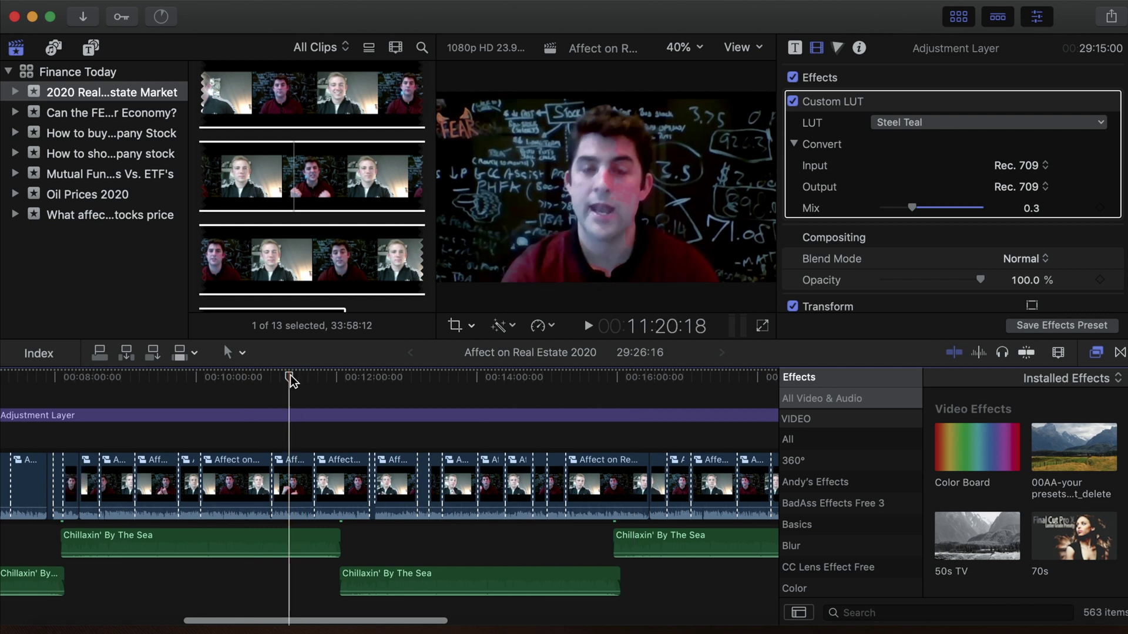
{"action": "left_click_drag", "start_coordinate": [291, 377], "coordinate": [294, 378]}
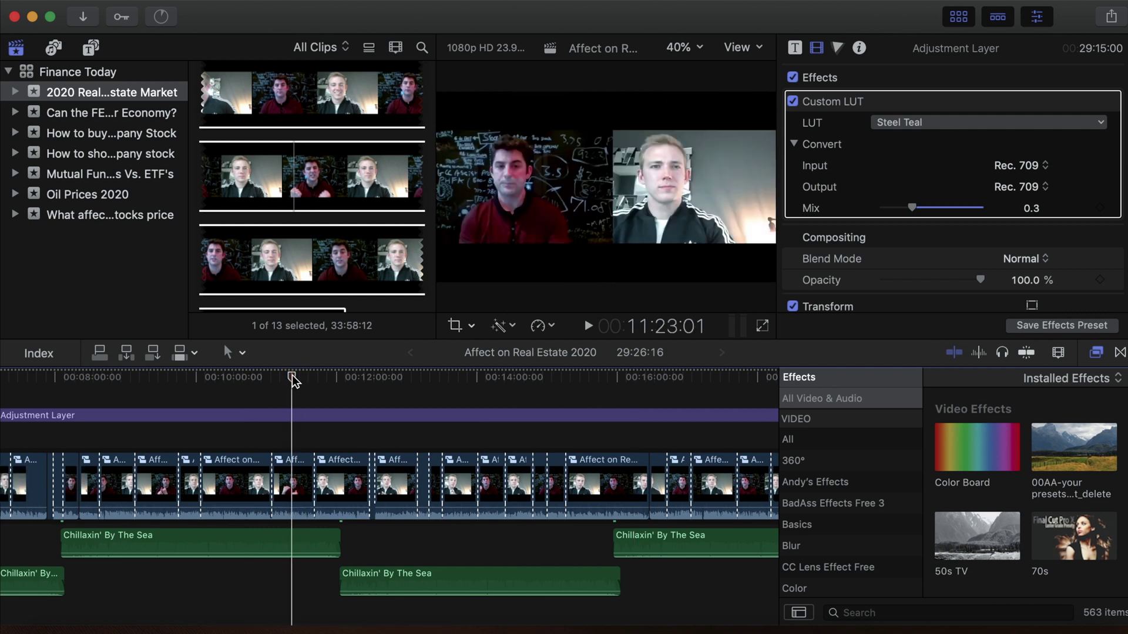
{"action": "left_click", "coordinate": [285, 476]}
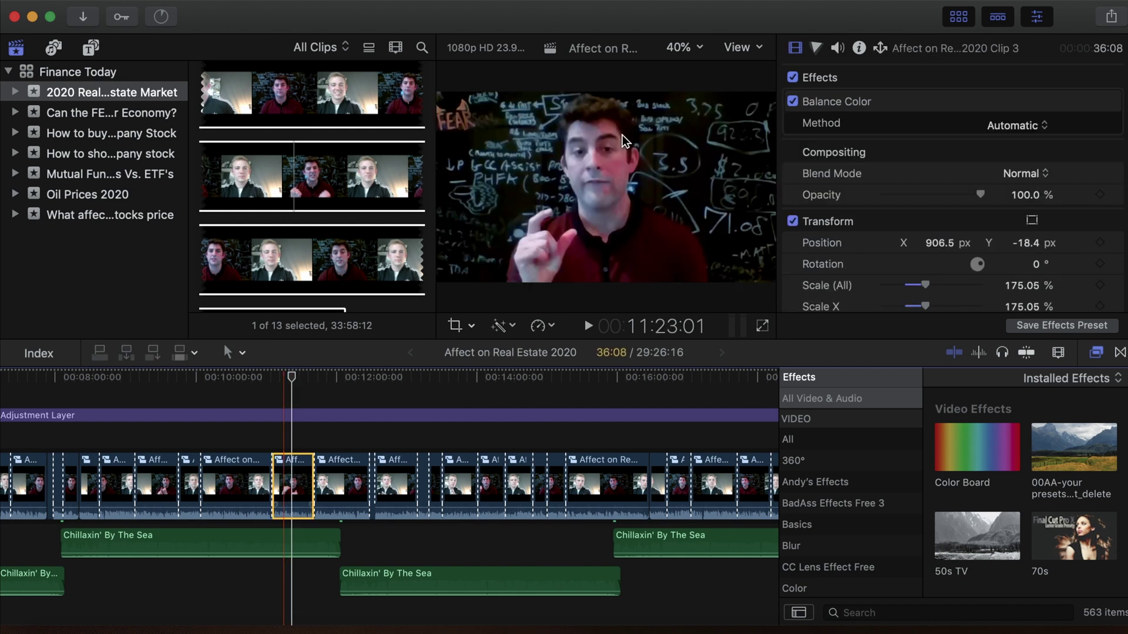
Step: Toggle the selected clip's Transform off and back on to compare with the original framing
{"action": "left_click_drag", "start_coordinate": [296, 379], "coordinate": [296, 380]}
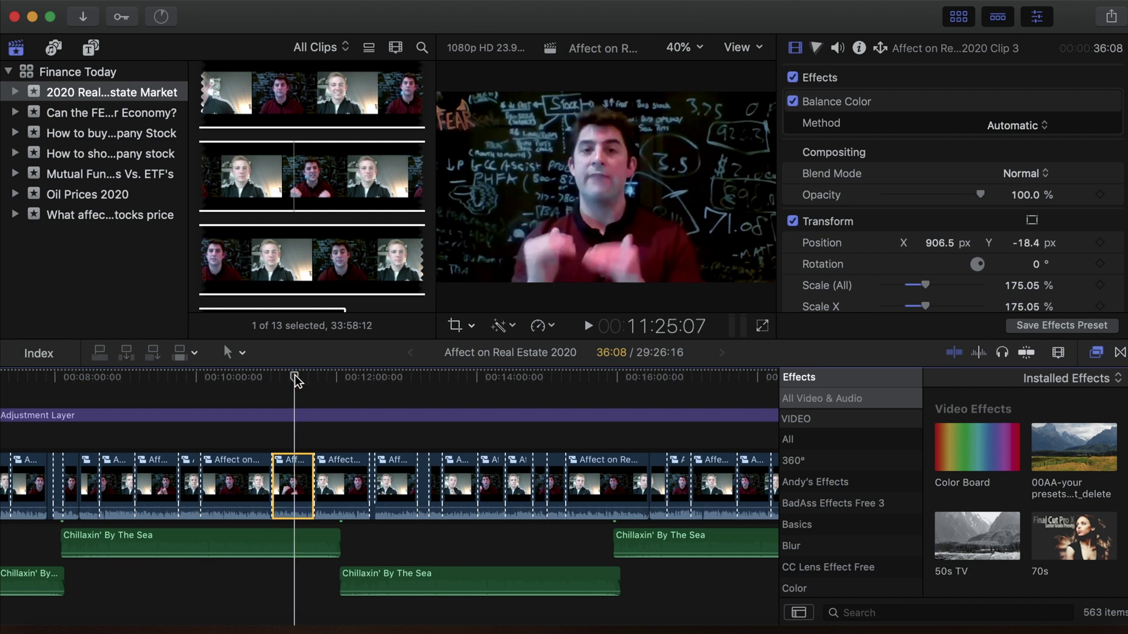
{"action": "left_click", "coordinate": [792, 222]}
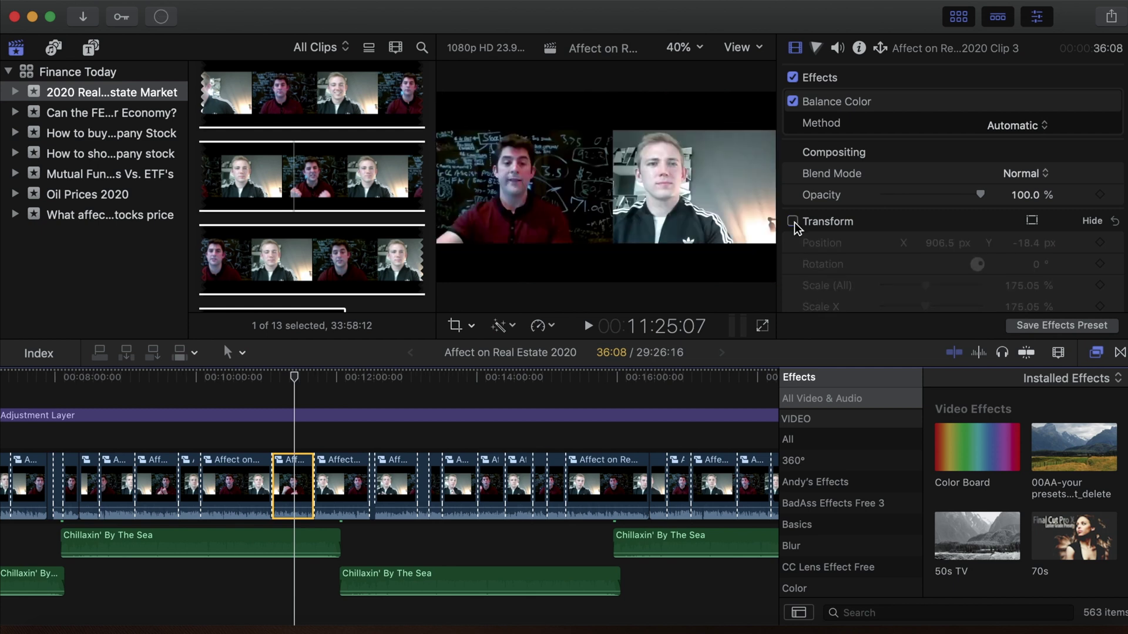
{"action": "left_click", "coordinate": [793, 222]}
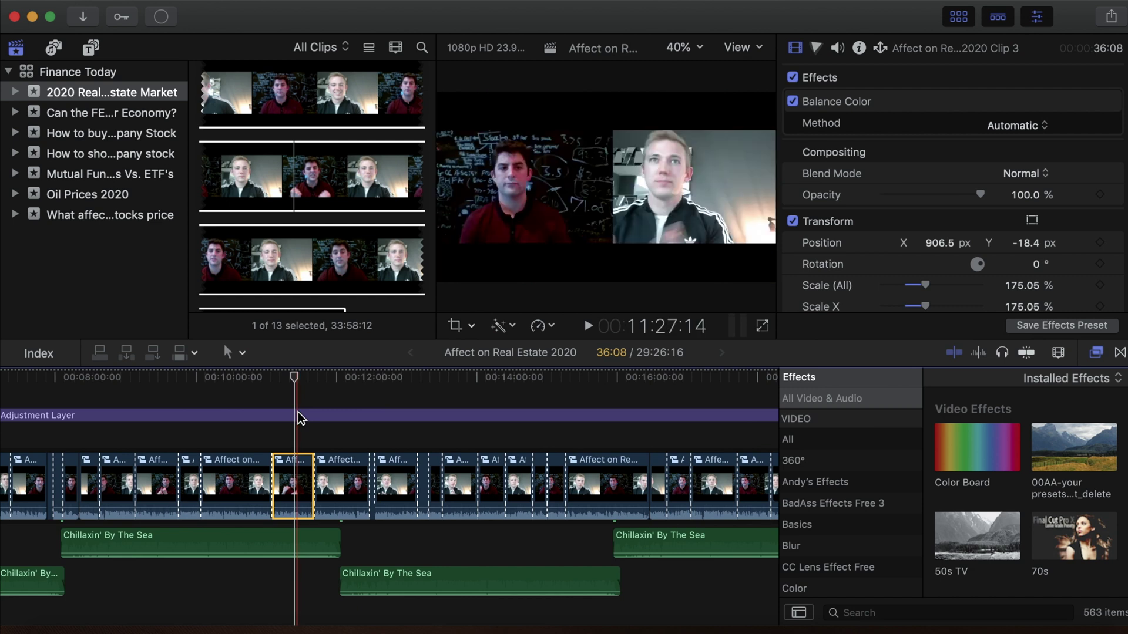
Step: Scrub past shots at 12:06, 12:49 and 13:42, selecting clips, to about 15:13
{"action": "left_click", "coordinate": [304, 377]}
{"action": "left_click_drag", "start_coordinate": [310, 377], "coordinate": [343, 377]}
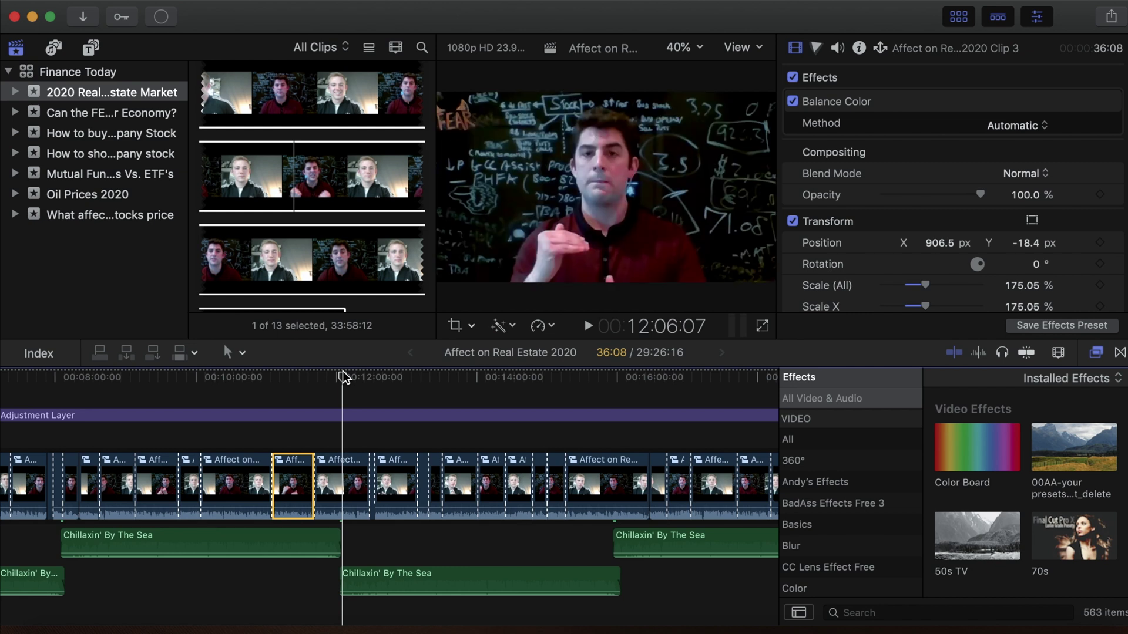
{"action": "left_click_drag", "start_coordinate": [343, 377], "coordinate": [395, 379]}
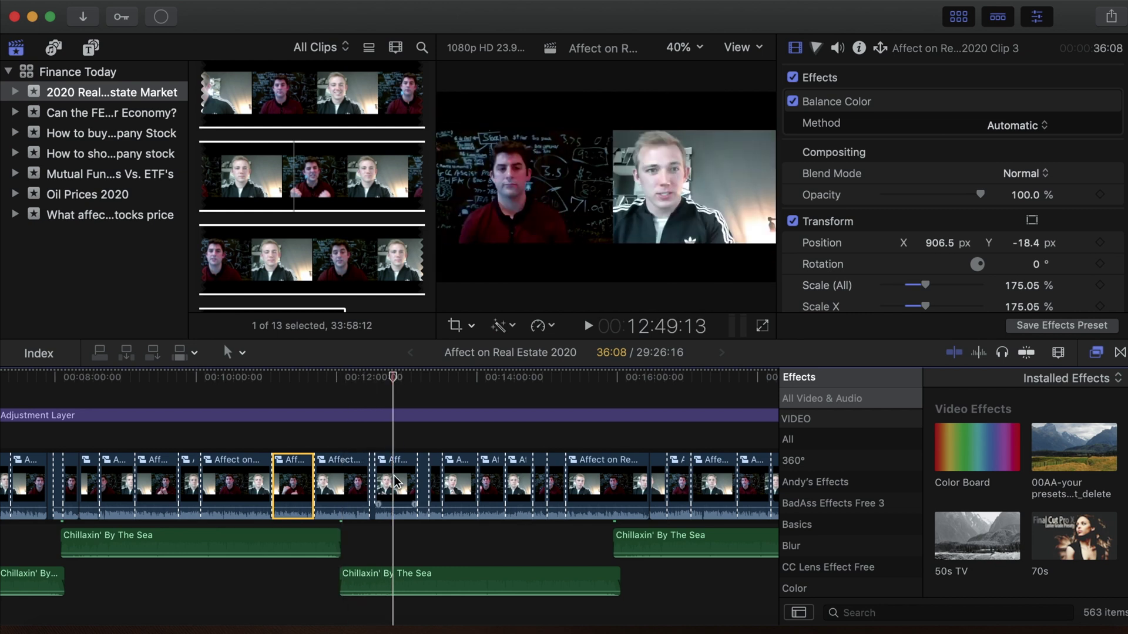
{"action": "key", "text": "c"}
{"action": "key", "text": "space"}
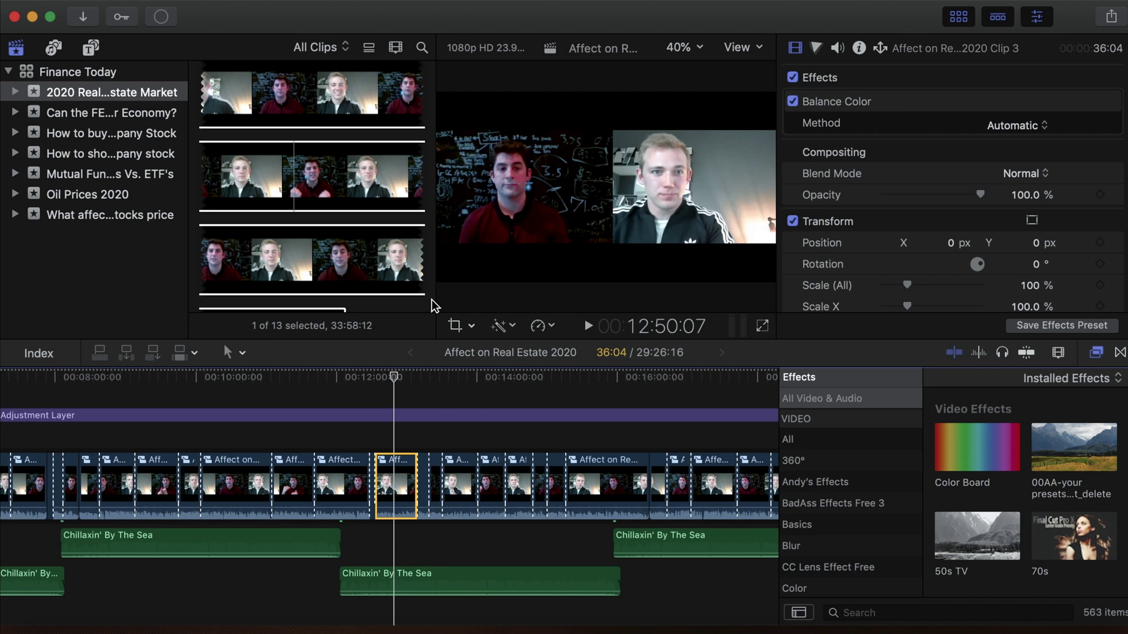
{"action": "left_click_drag", "start_coordinate": [390, 377], "coordinate": [461, 381]}
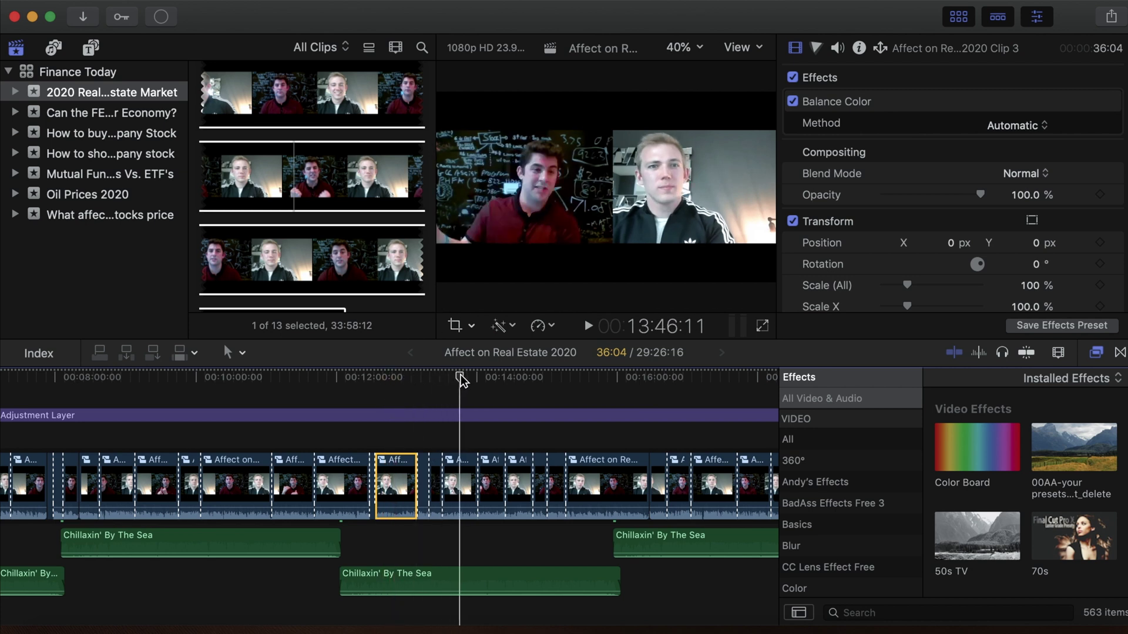
{"action": "left_click", "coordinate": [456, 464]}
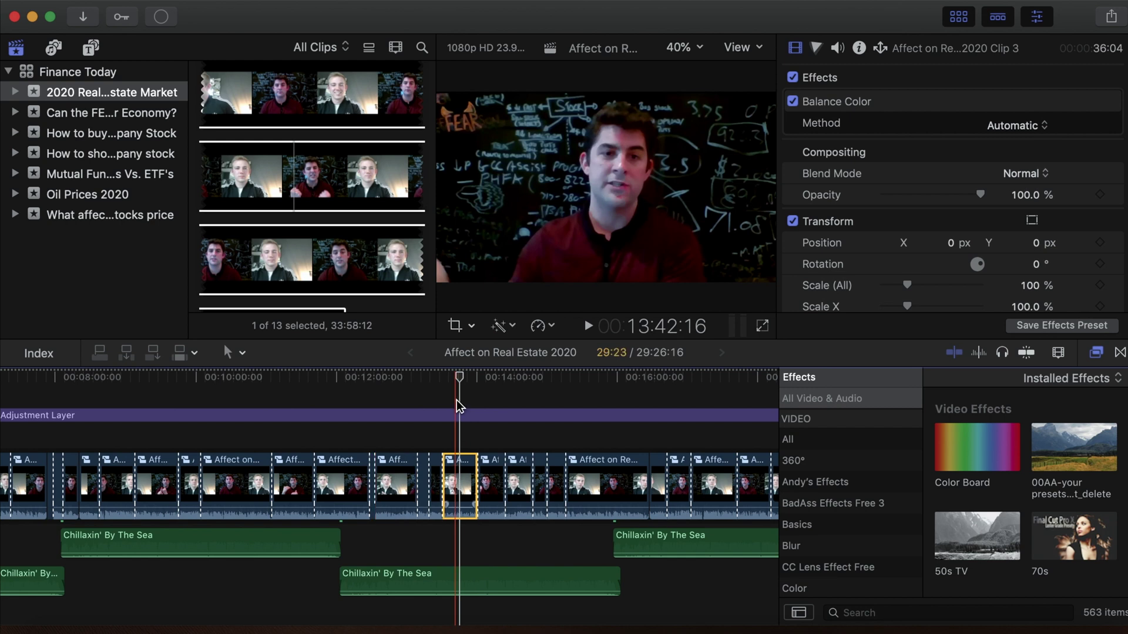
{"action": "left_click", "coordinate": [551, 378]}
{"action": "left_click_drag", "start_coordinate": [553, 379], "coordinate": [593, 381]}
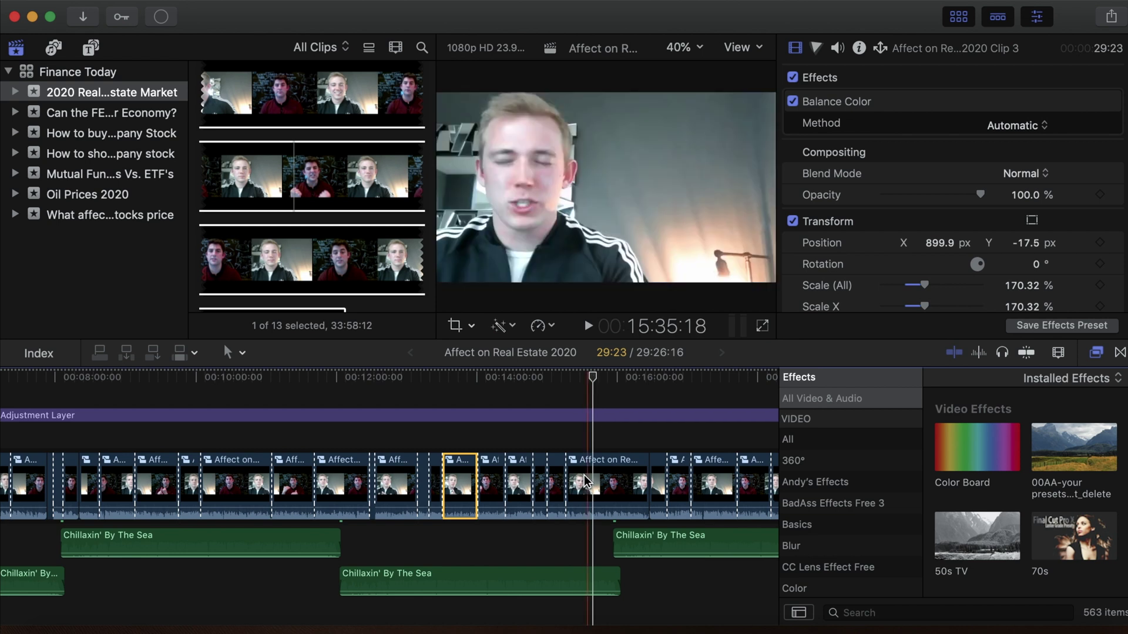
Step: Scale the clip near 15:34 to 198% and move it to X −1065.3, Y −38.5 px
{"action": "left_click", "coordinate": [585, 496]}
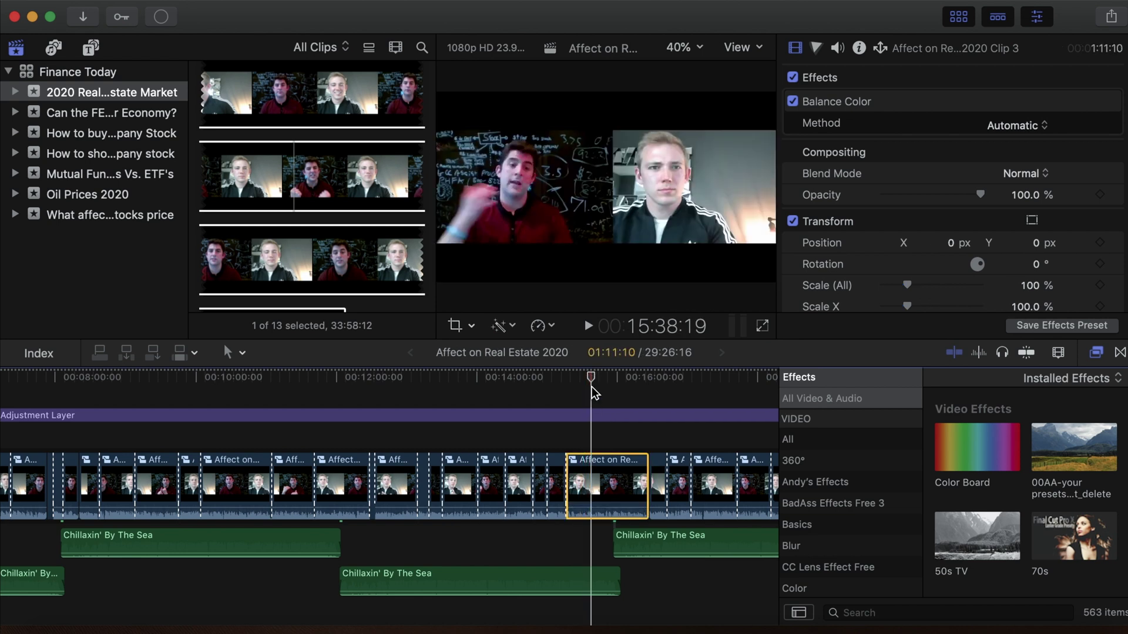
{"action": "left_click", "coordinate": [470, 329]}
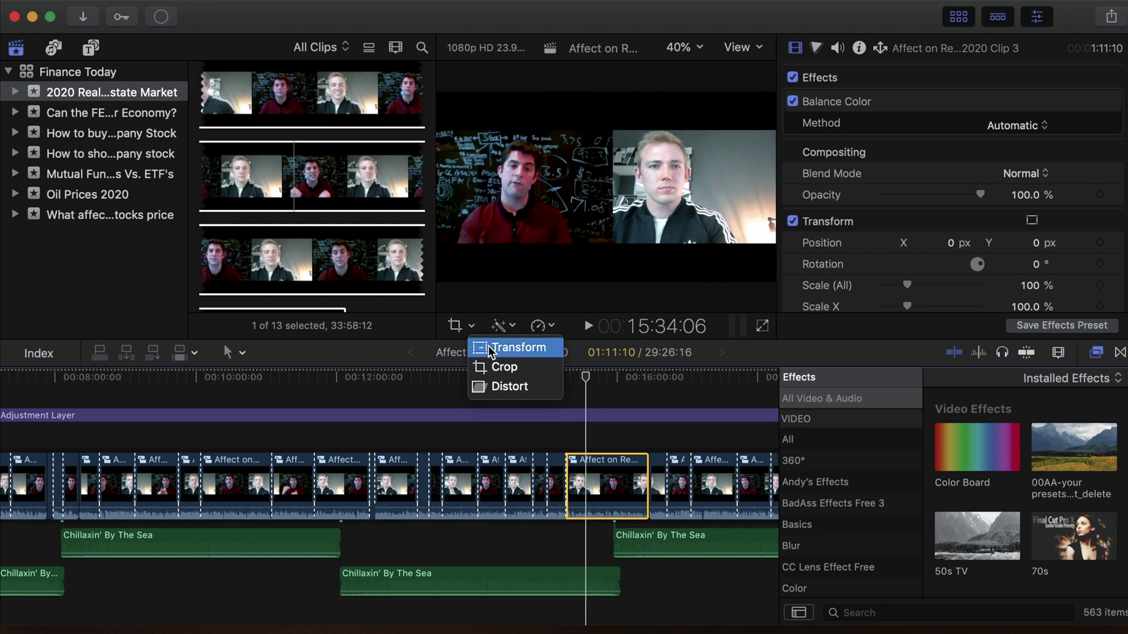
{"action": "left_click", "coordinate": [488, 347]}
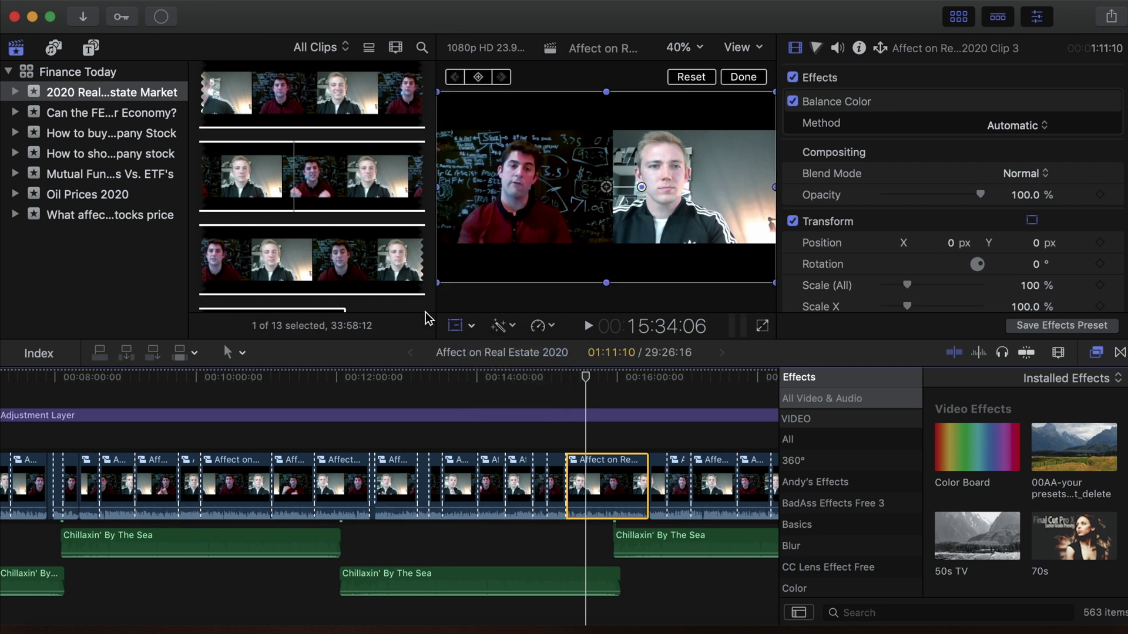
{"action": "left_click_drag", "start_coordinate": [438, 284], "coordinate": [360, 359]}
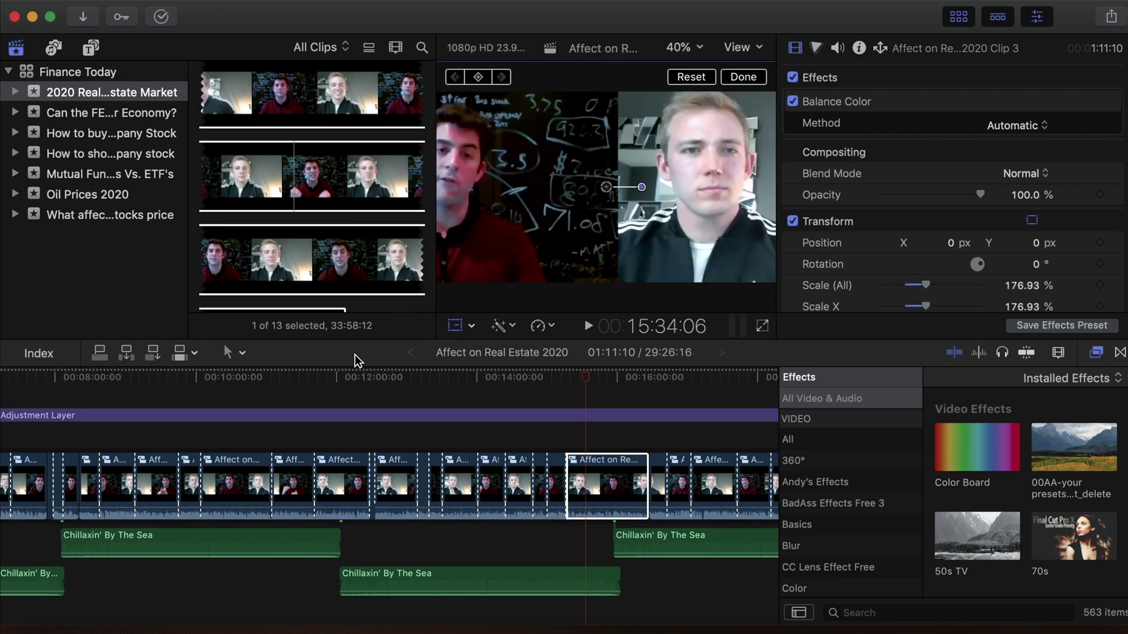
{"action": "left_click_drag", "start_coordinate": [543, 222], "coordinate": [704, 223]}
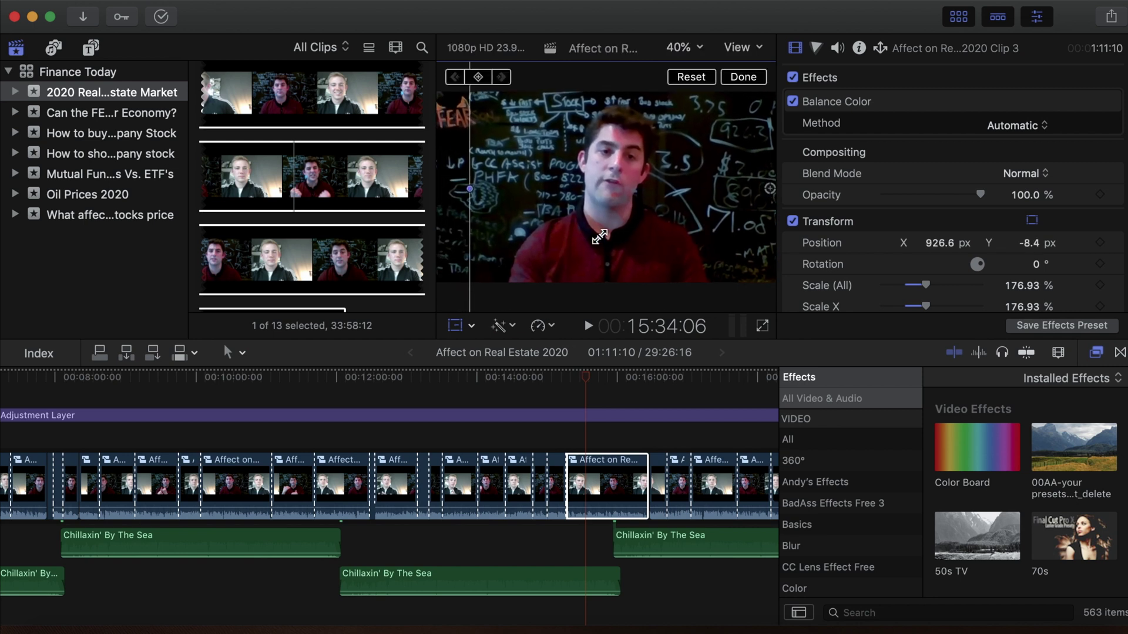
{"action": "left_click_drag", "start_coordinate": [681, 183], "coordinate": [335, 199]}
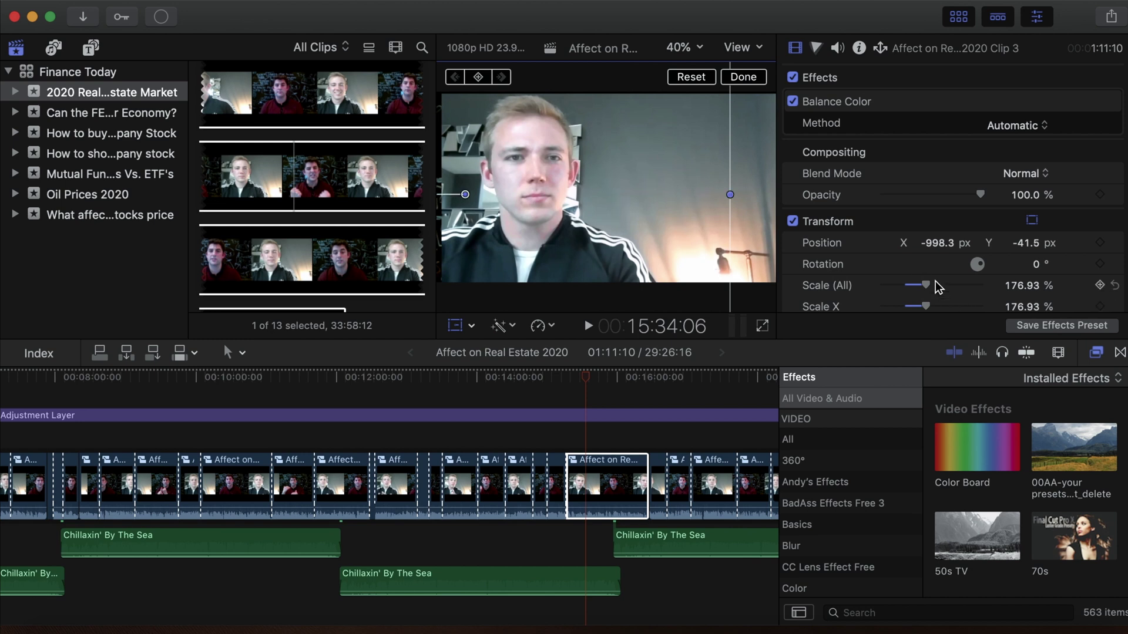
{"action": "left_click_drag", "start_coordinate": [926, 286], "coordinate": [931, 287]}
{"action": "mouse_move", "coordinate": [662, 225]}
{"action": "left_mouse_down"}
{"action": "mouse_move", "coordinate": [680, 223]}
{"action": "mouse_move", "coordinate": [646, 222]}
{"action": "left_mouse_up"}
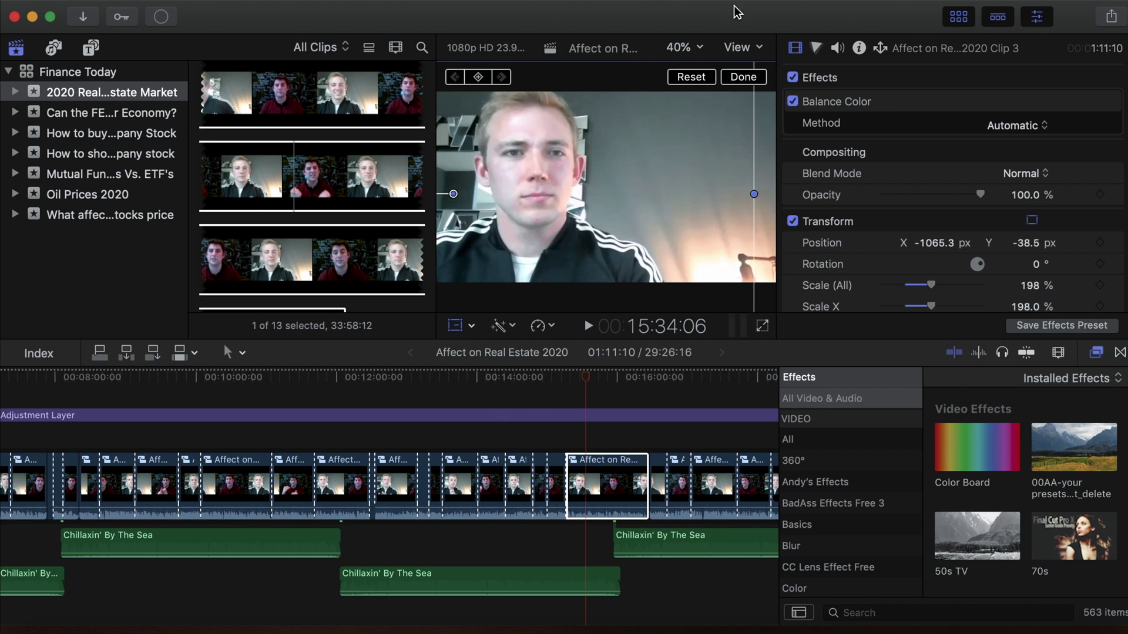
{"action": "left_click", "coordinate": [742, 77]}
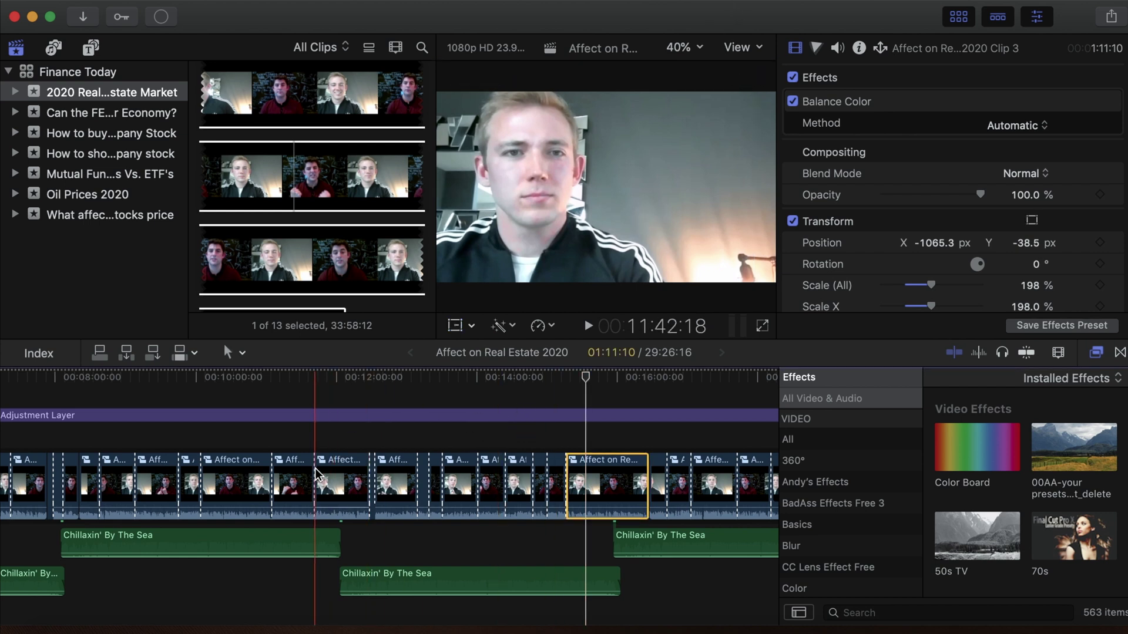
{"action": "scroll", "coordinate": [568, 470], "scroll_direction": "right", "scroll_amount": 10}
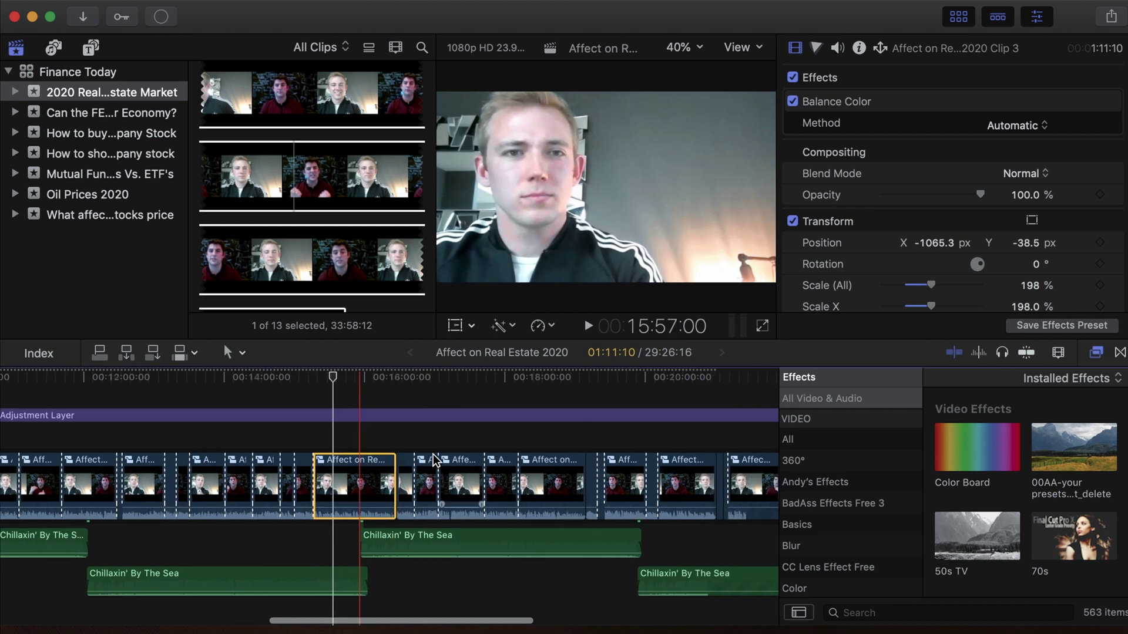